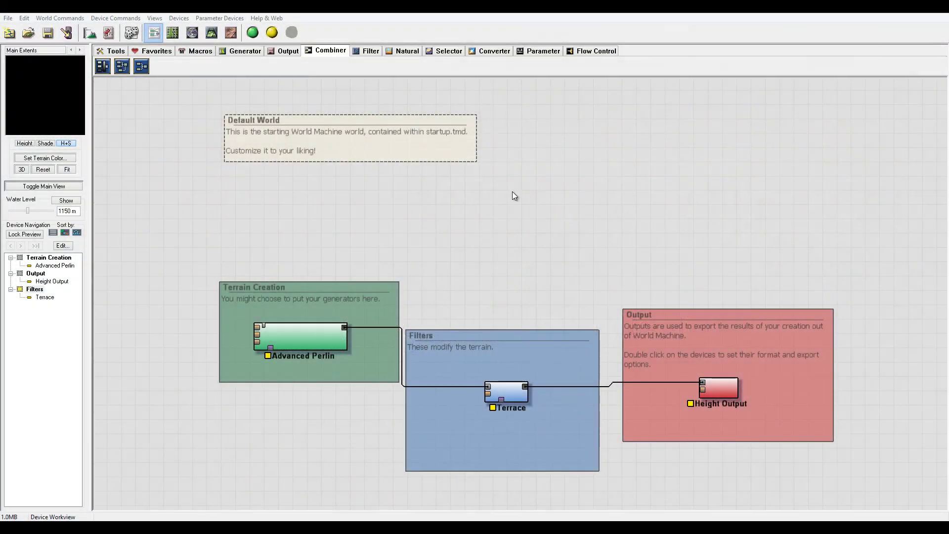
Move the Terrain Creation group down-left and nudge Advanced Perlin slightly left inside it.
{"action": "left_click", "coordinate": [353, 341]}
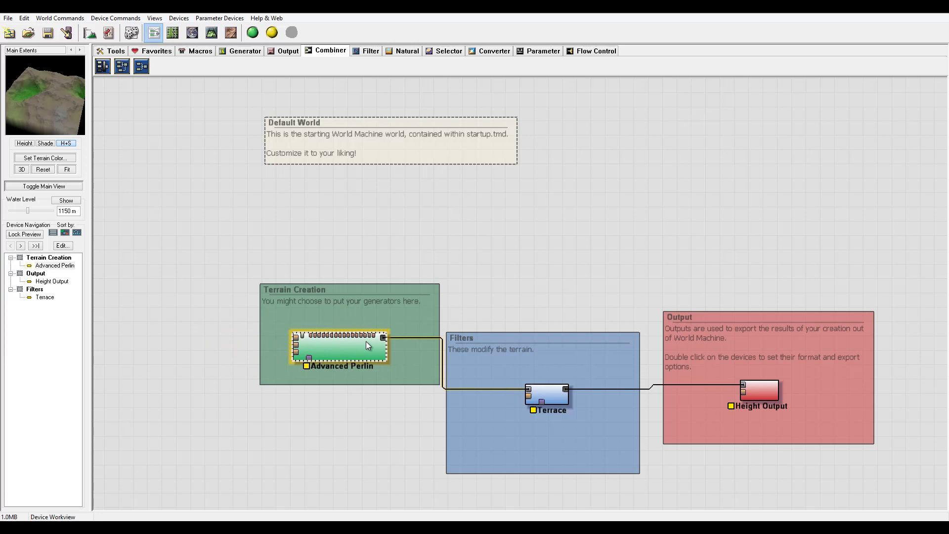
{"action": "left_click_drag", "start_coordinate": [254, 300], "coordinate": [190, 331]}
{"action": "left_click", "coordinate": [249, 385]}
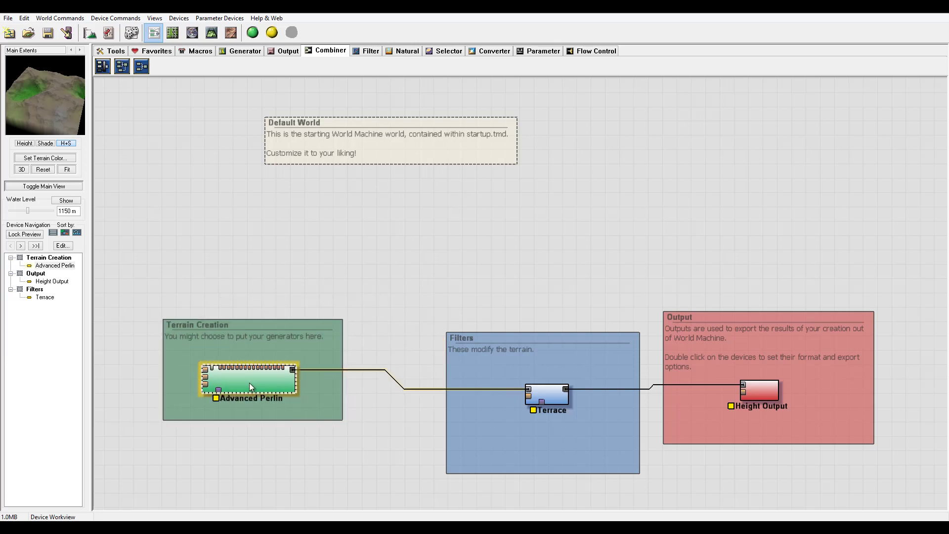
{"action": "left_click_drag", "start_coordinate": [249, 385], "coordinate": [242, 385]}
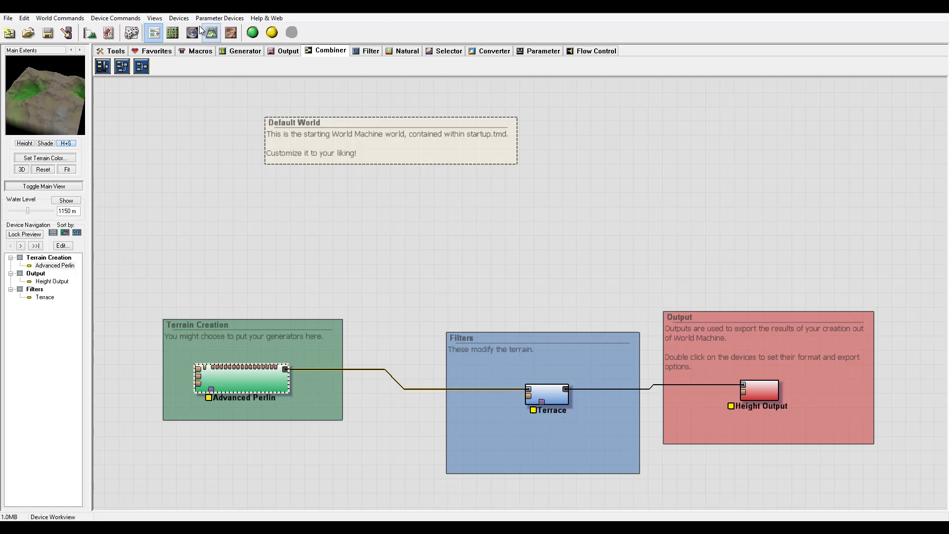
Place a Voronoi generator from the Generator devices on the canvas above Terrain Creation.
{"action": "left_click", "coordinate": [237, 51]}
{"action": "left_click", "coordinate": [218, 68]}
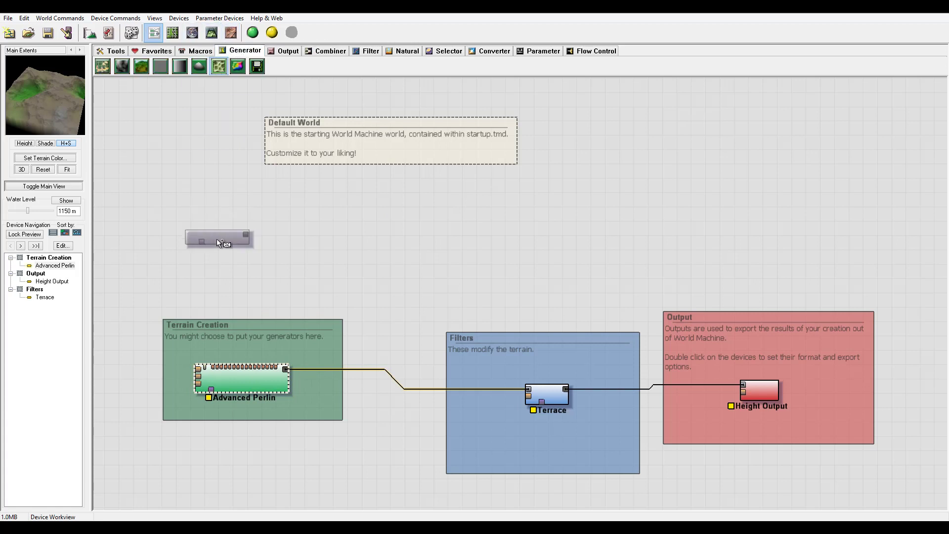
{"action": "left_click", "coordinate": [216, 239]}
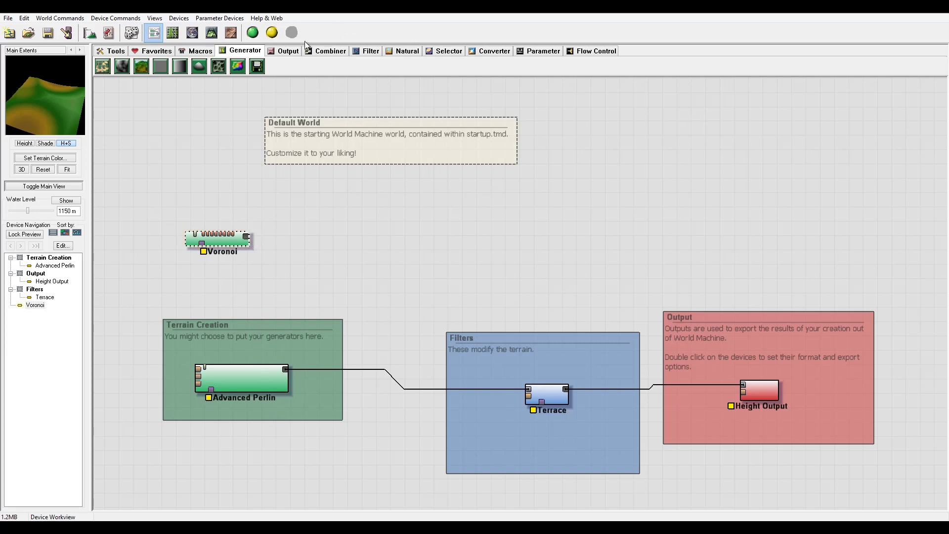
{"action": "left_click", "coordinate": [316, 50]}
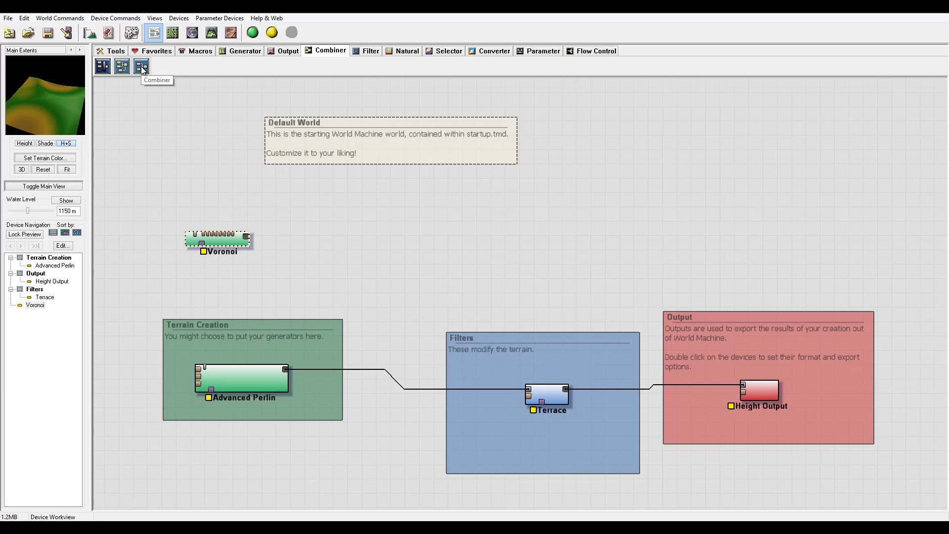
Place a Height Chooser combiner and raise its number of inputs.
{"action": "left_click", "coordinate": [103, 66]}
{"action": "left_click", "coordinate": [368, 240]}
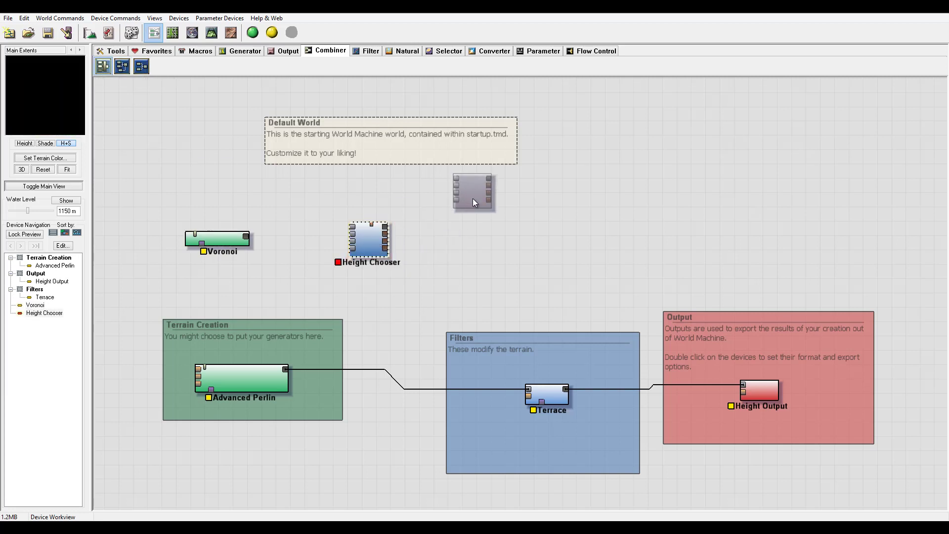
{"action": "double_click", "coordinate": [370, 239]}
{"action": "left_click_drag", "start_coordinate": [474, 217], "coordinate": [561, 128]}
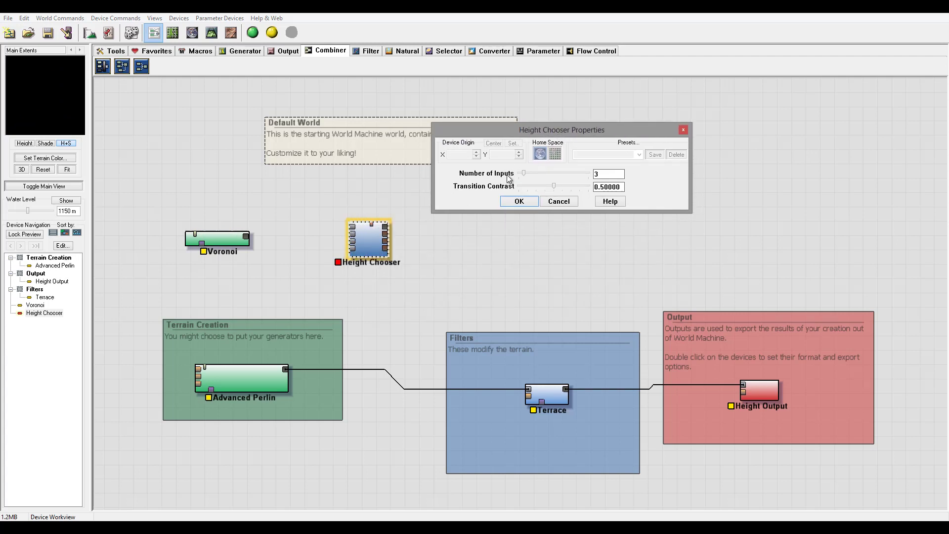
{"action": "left_click_drag", "start_coordinate": [524, 173], "coordinate": [547, 173]}
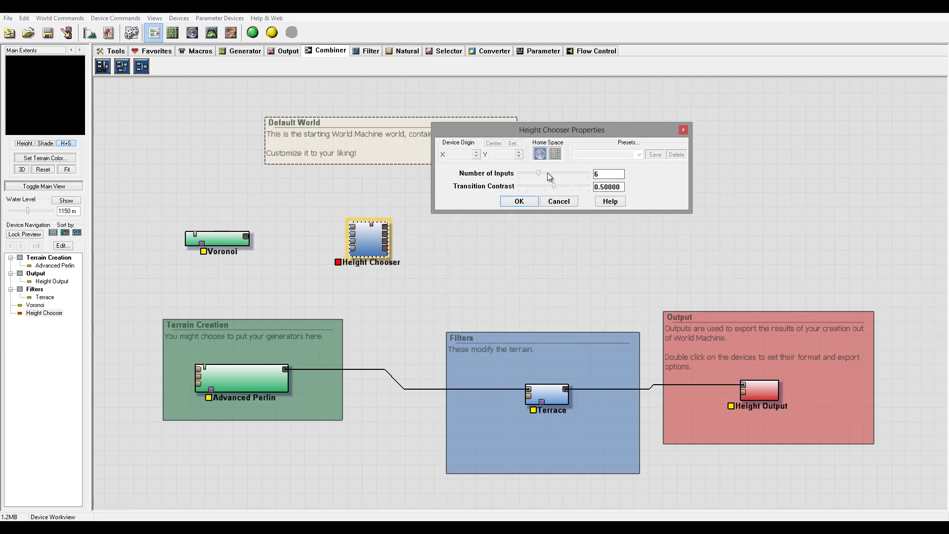
{"action": "left_click", "coordinate": [519, 201]}
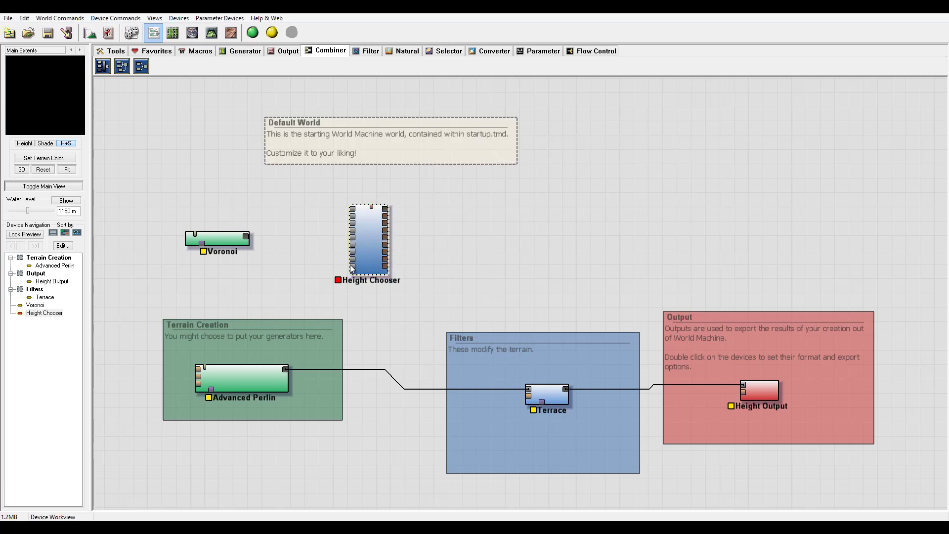
Set the Height Chooser's number of inputs to 10 and apply it.
{"action": "double_click", "coordinate": [369, 233]}
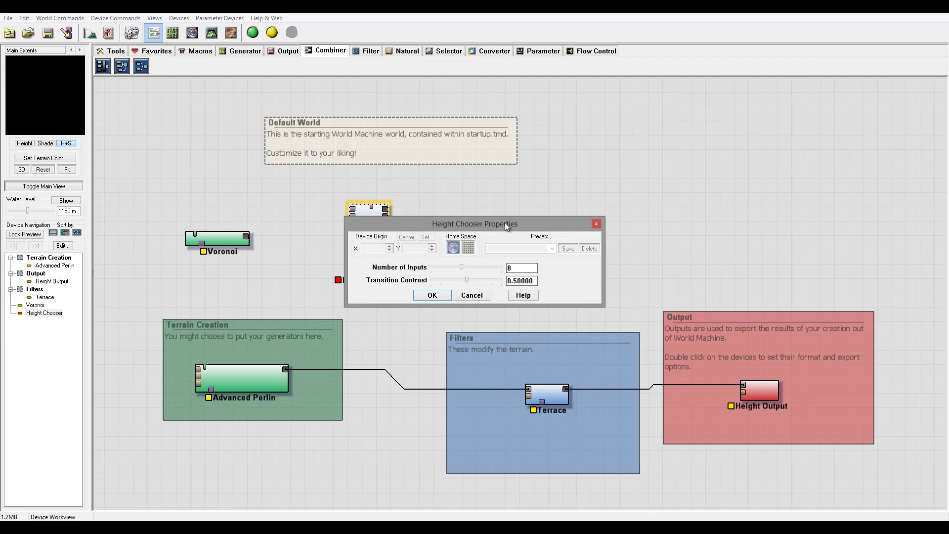
{"action": "left_click_drag", "start_coordinate": [505, 222], "coordinate": [614, 140]}
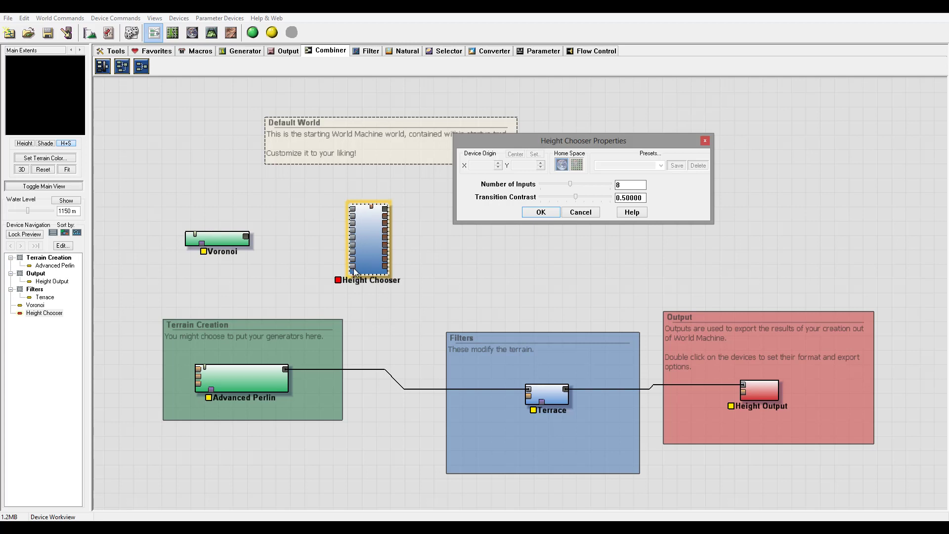
{"action": "left_click", "coordinate": [247, 237]}
{"action": "left_click", "coordinate": [583, 182]}
{"action": "left_click", "coordinate": [538, 212]}
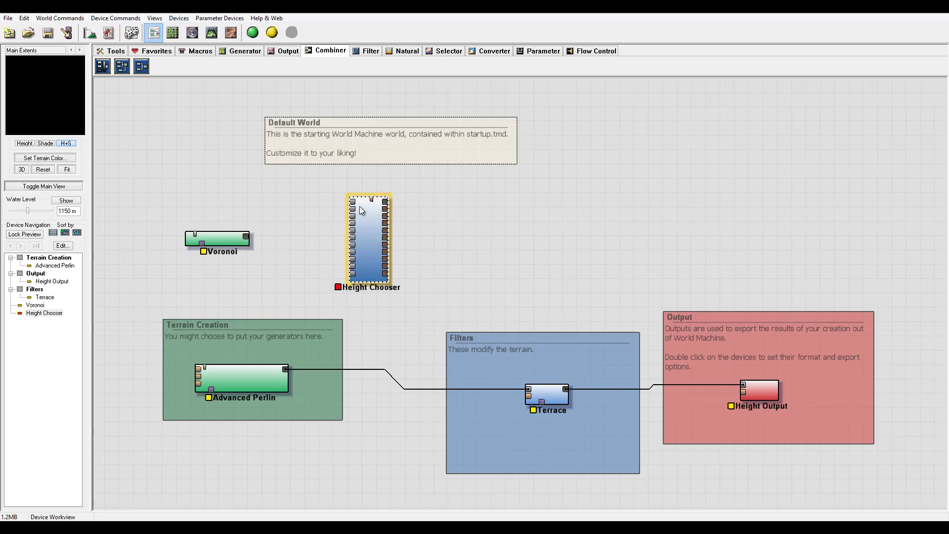
Close the Height Chooser properties and press Delete on the device.
{"action": "double_click", "coordinate": [367, 244]}
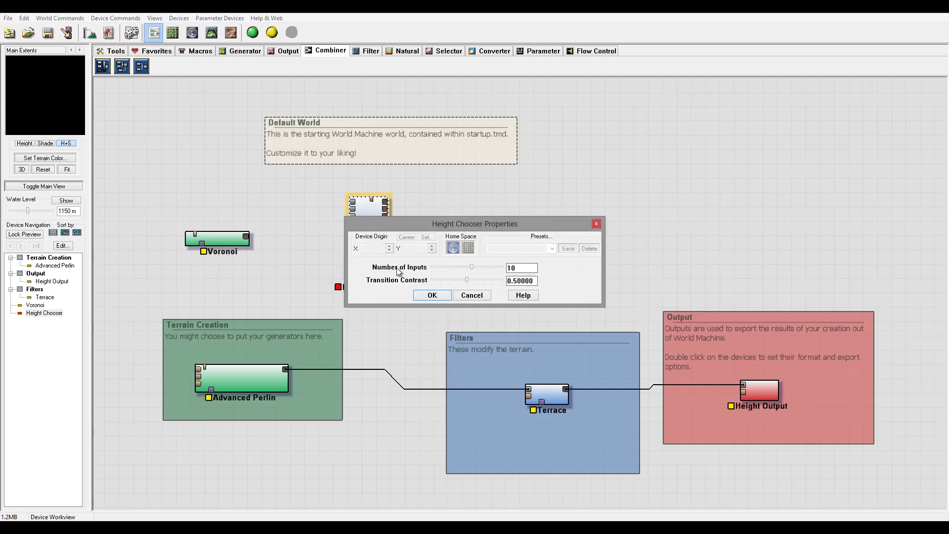
{"action": "left_click", "coordinate": [344, 271]}
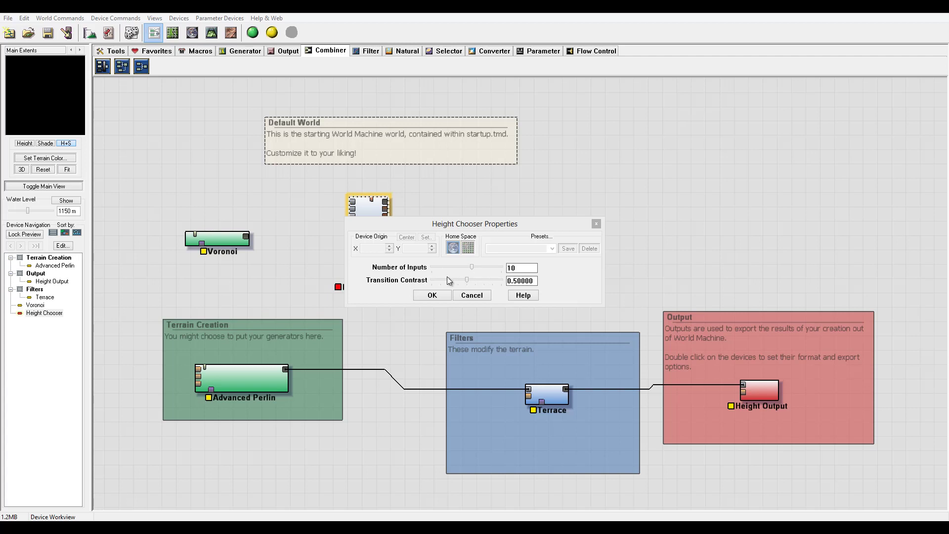
{"action": "left_click", "coordinate": [432, 295]}
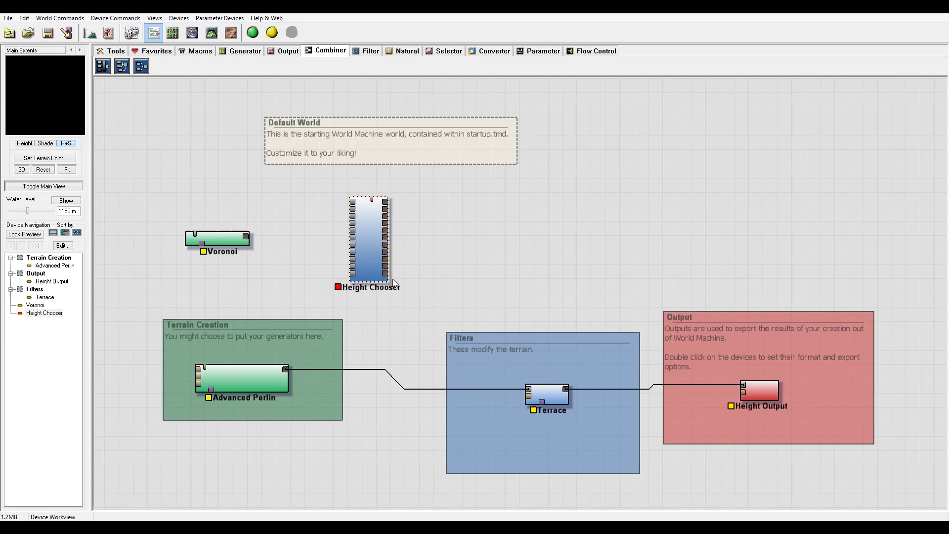
{"action": "key", "text": "Delete"}
Confirm the Height Chooser deletion and place a Chooser device on the canvas.
{"action": "left_click", "coordinate": [551, 289]}
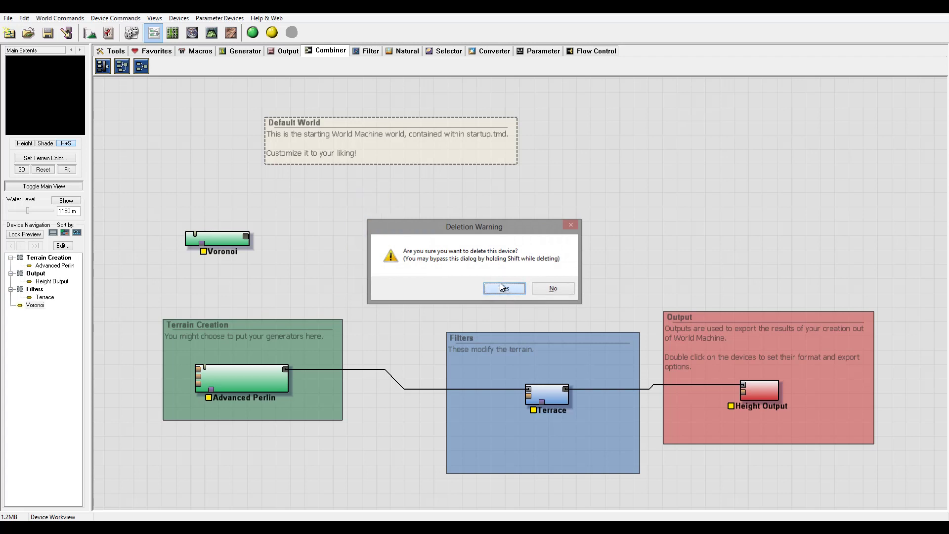
{"action": "left_click", "coordinate": [122, 66]}
{"action": "left_click", "coordinate": [349, 213]}
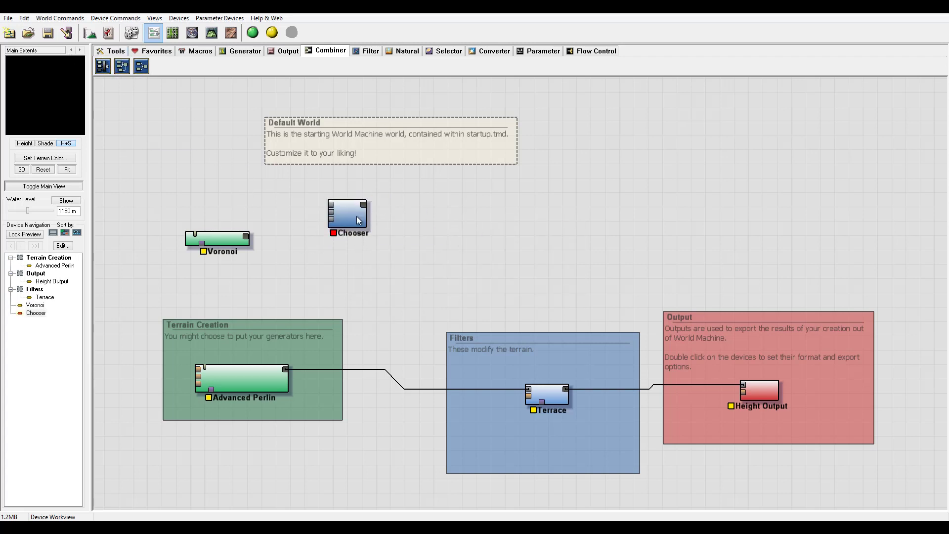
Inspect the Chooser's options without changes, then delete the Chooser and confirm.
{"action": "double_click", "coordinate": [359, 221]}
{"action": "left_click_drag", "start_coordinate": [473, 221], "coordinate": [533, 162]}
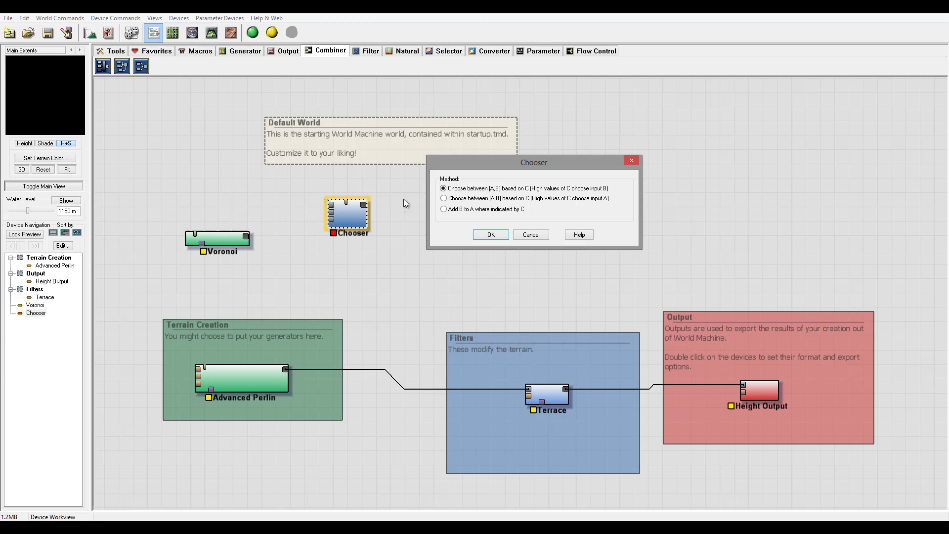
{"action": "left_click", "coordinate": [531, 235]}
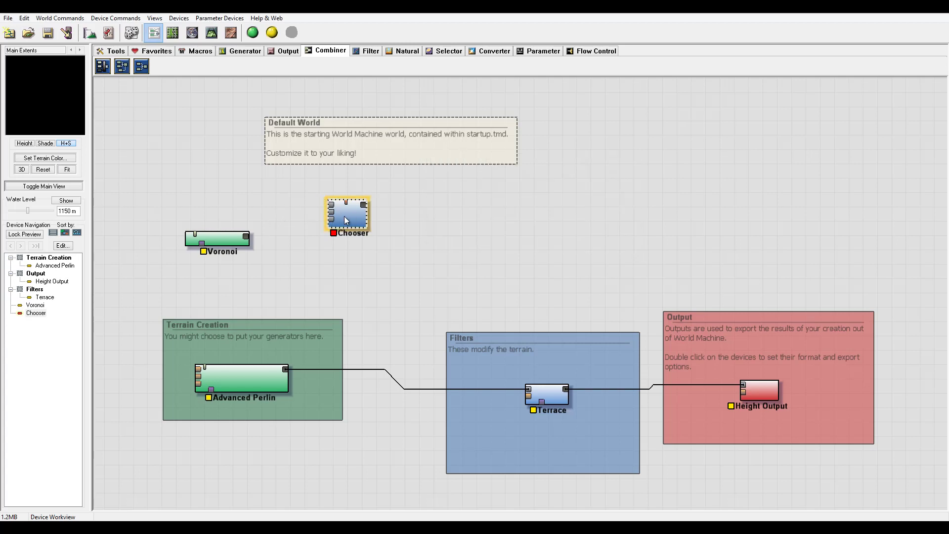
{"action": "key", "text": "Delete"}
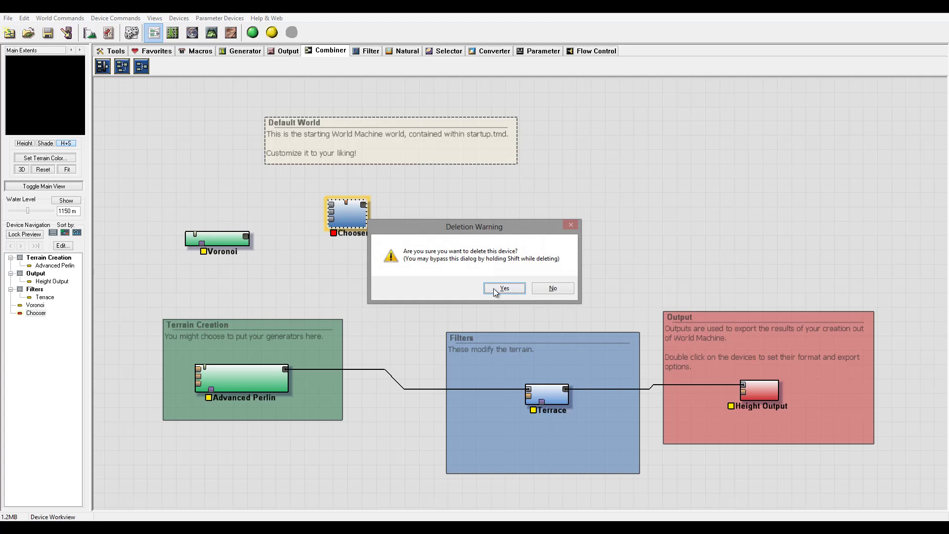
{"action": "left_click", "coordinate": [496, 290]}
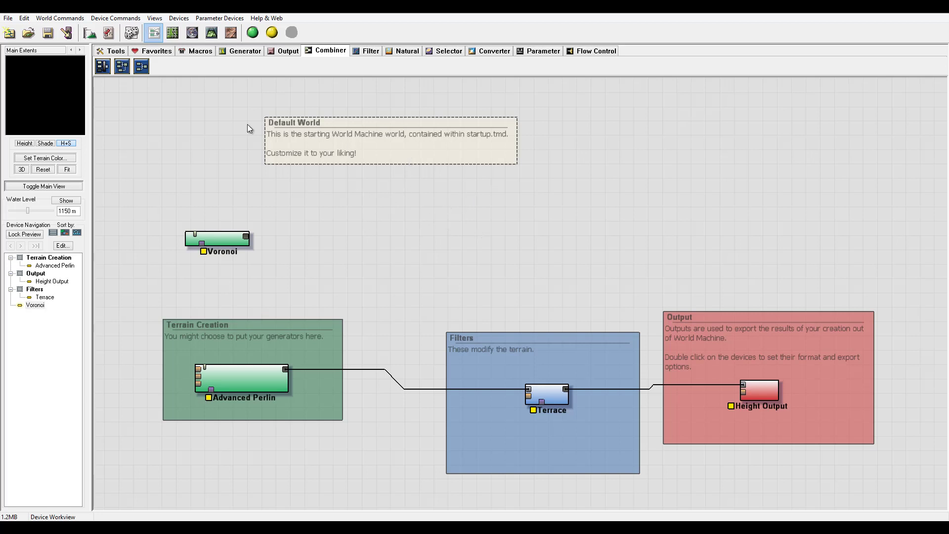
Place a Combiner device and accept its default Average method at 0.5 strength.
{"action": "left_click", "coordinate": [140, 68]}
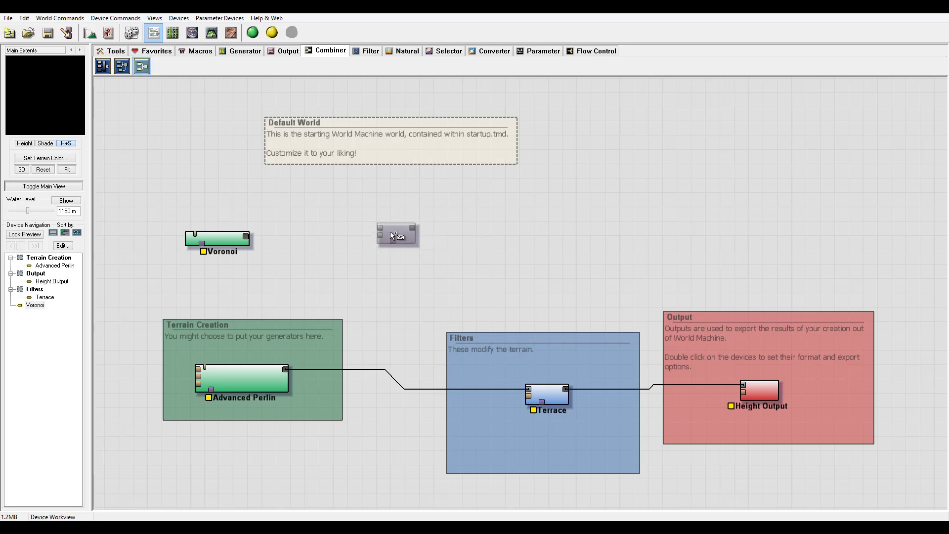
{"action": "left_click", "coordinate": [384, 235]}
{"action": "double_click", "coordinate": [393, 232]}
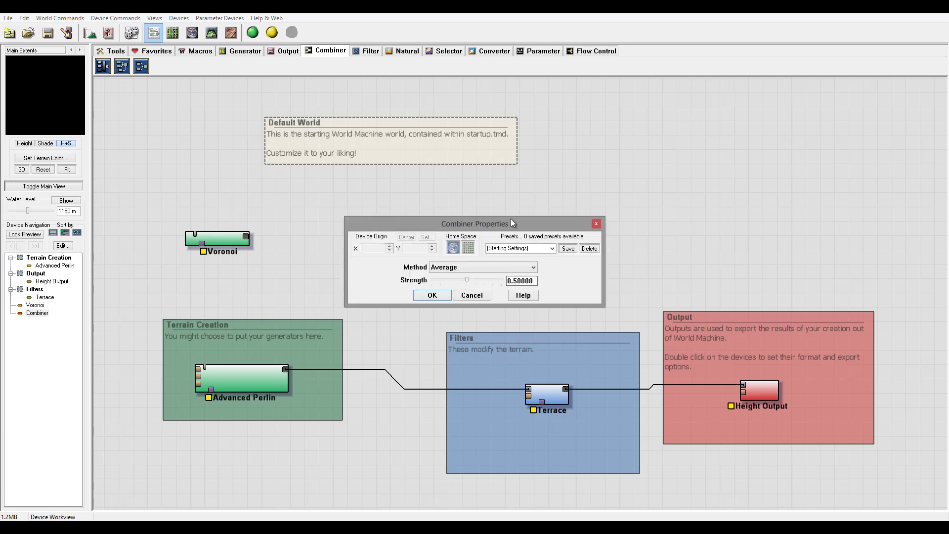
{"action": "left_click_drag", "start_coordinate": [509, 218], "coordinate": [579, 160]}
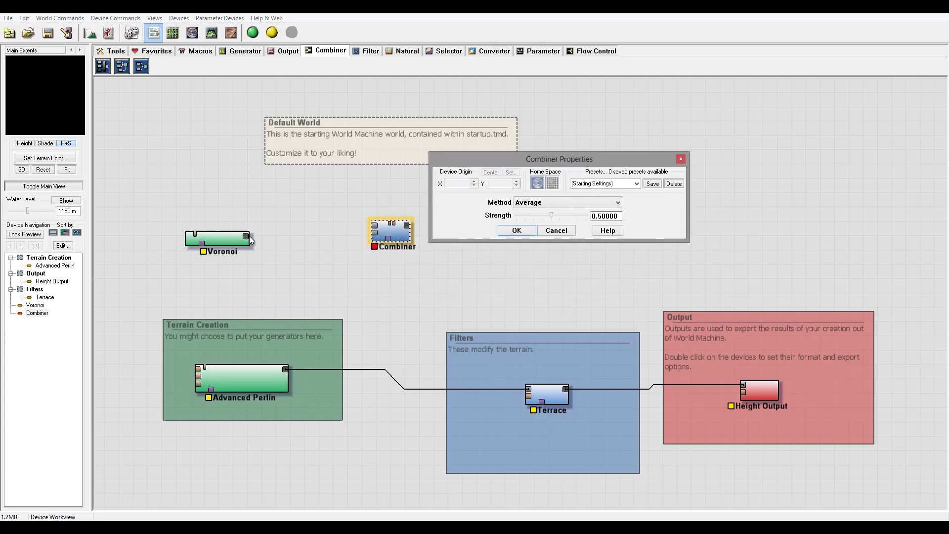
{"action": "left_click", "coordinate": [517, 230]}
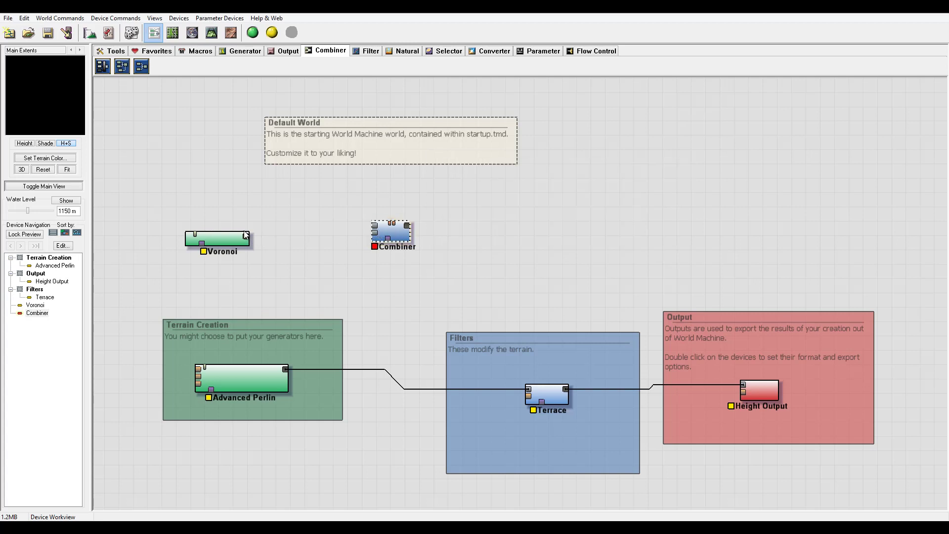
Wire Voronoi into the Combiner's first input and Advanced Perlin into its second.
{"action": "left_click_drag", "start_coordinate": [222, 239], "coordinate": [224, 236]}
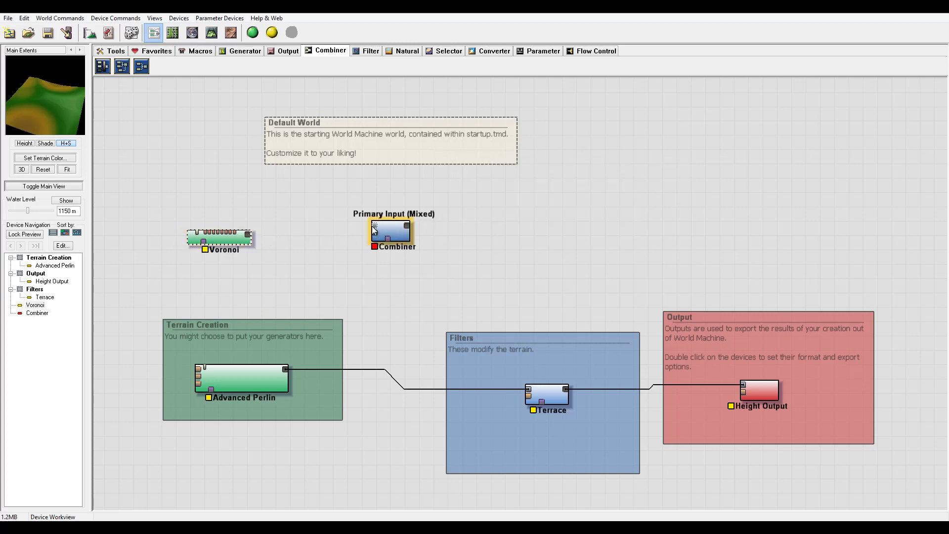
{"action": "left_click_drag", "start_coordinate": [375, 226], "coordinate": [250, 237]}
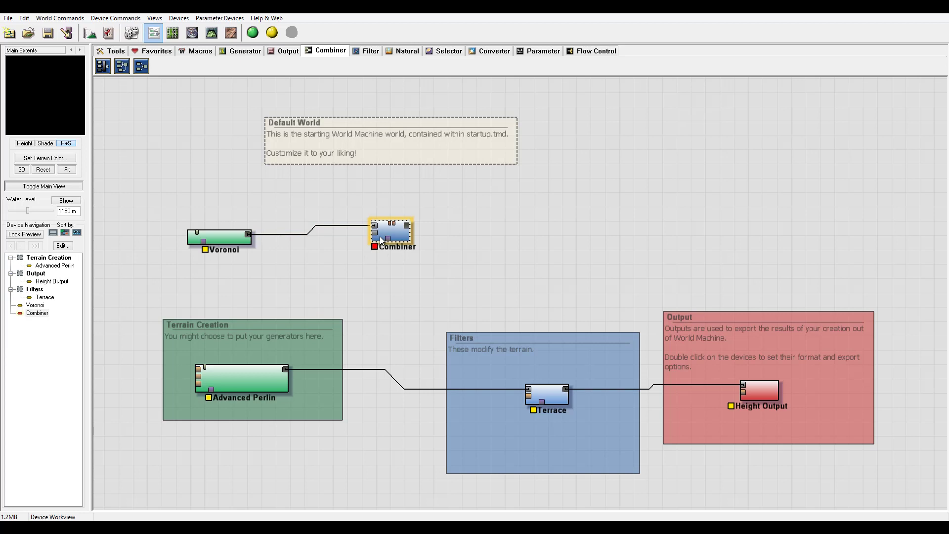
{"action": "left_click_drag", "start_coordinate": [376, 235], "coordinate": [289, 369]}
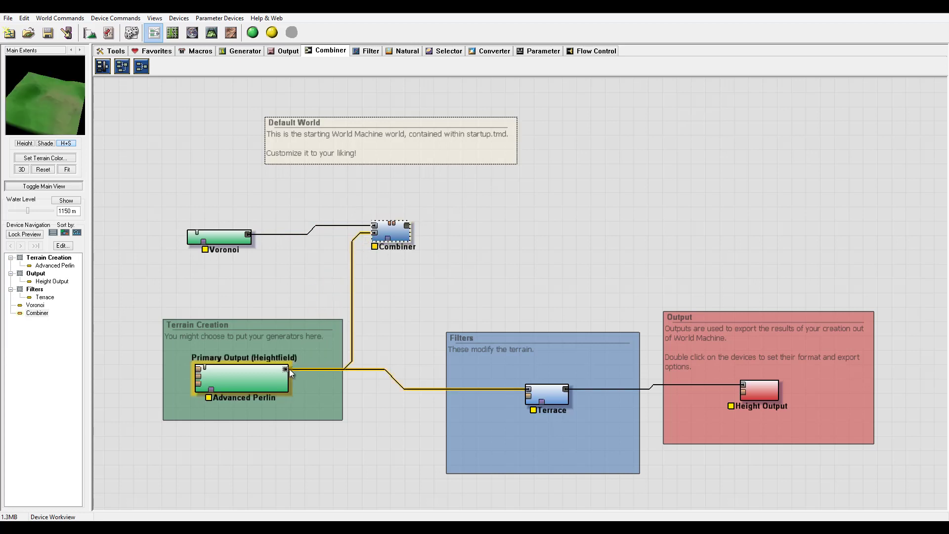
Open the Combiner Properties dialog showing the Average method at 0.5 strength.
{"action": "double_click", "coordinate": [388, 240]}
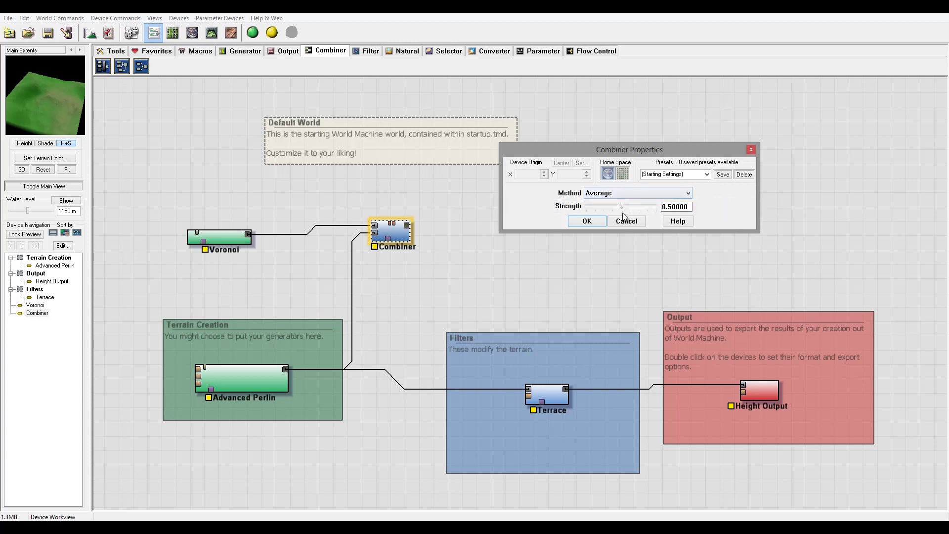
Expand the Method dropdown in Combiner Properties.
{"action": "left_click", "coordinate": [606, 193]}
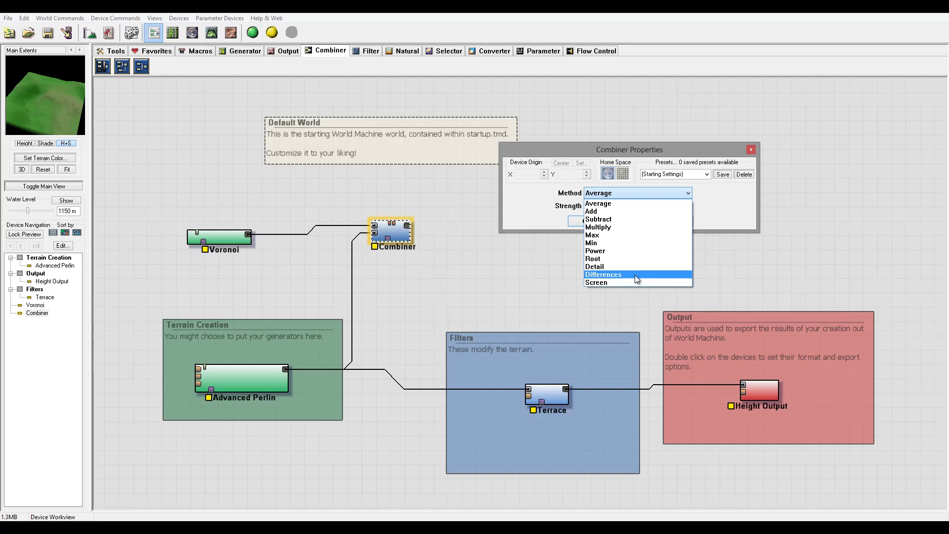
Switch the Combiner from Differences to the Screen method and drag strength to 0.
{"action": "left_click", "coordinate": [607, 275]}
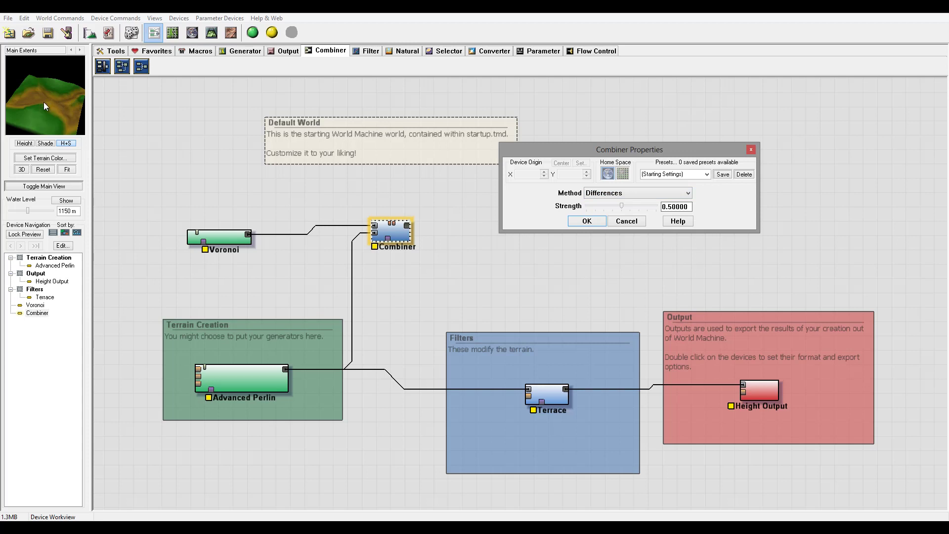
{"action": "left_click", "coordinate": [622, 193]}
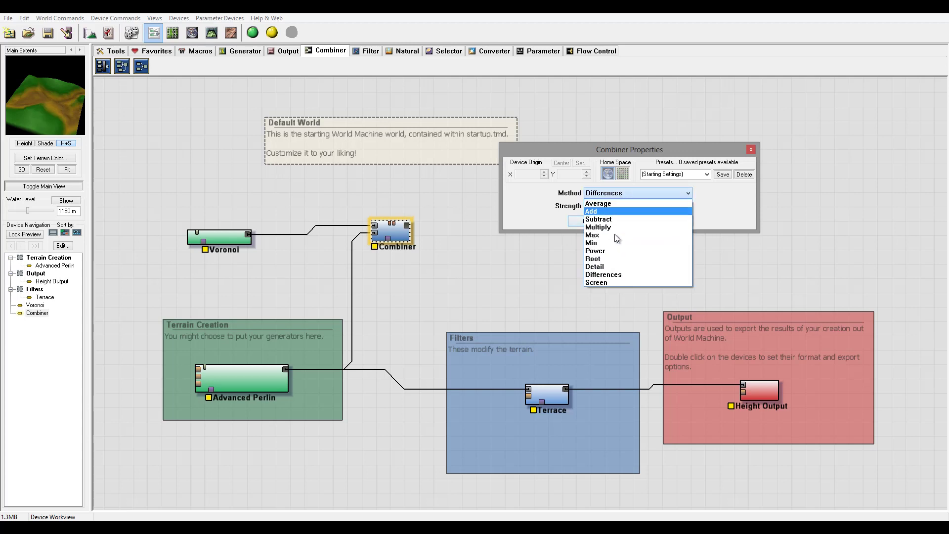
{"action": "left_click", "coordinate": [604, 282]}
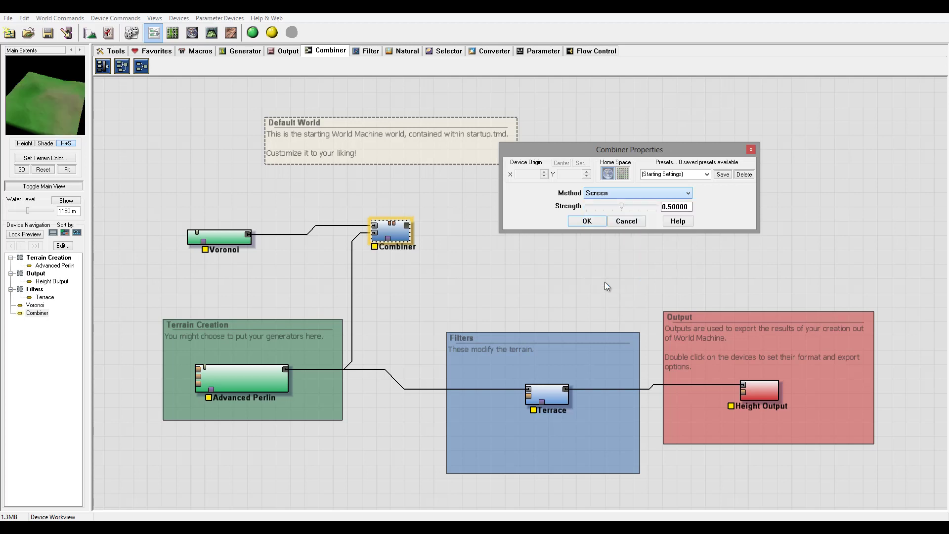
{"action": "left_click_drag", "start_coordinate": [625, 210], "coordinate": [580, 201]}
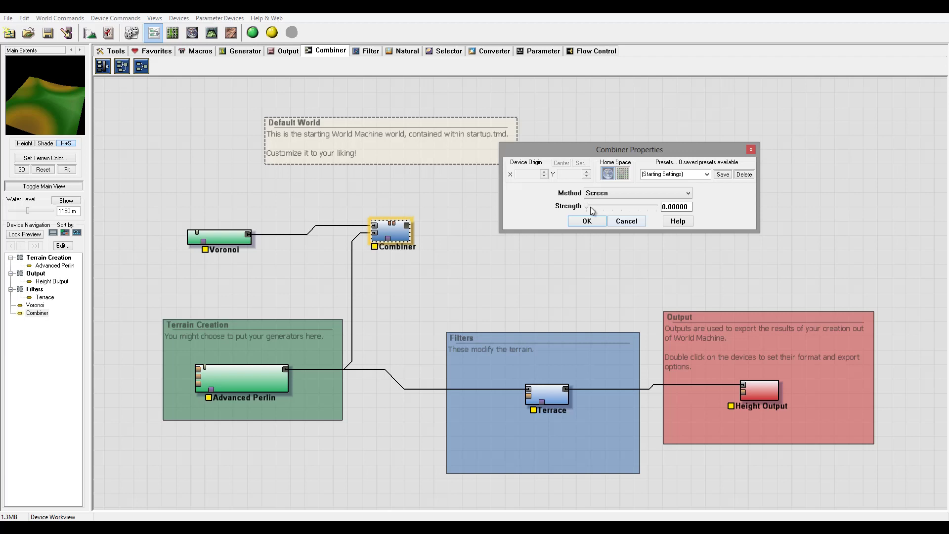
Raise Combiner strength to 0.8125 and rewire Advanced Perlin and Voronoi into the Combiner.
{"action": "left_click_drag", "start_coordinate": [590, 207], "coordinate": [644, 207]}
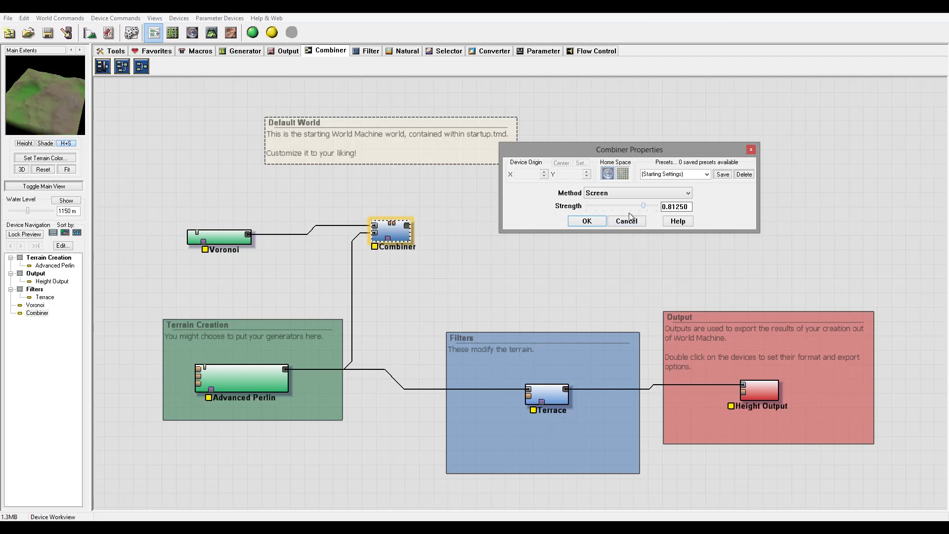
{"action": "left_click", "coordinate": [377, 228]}
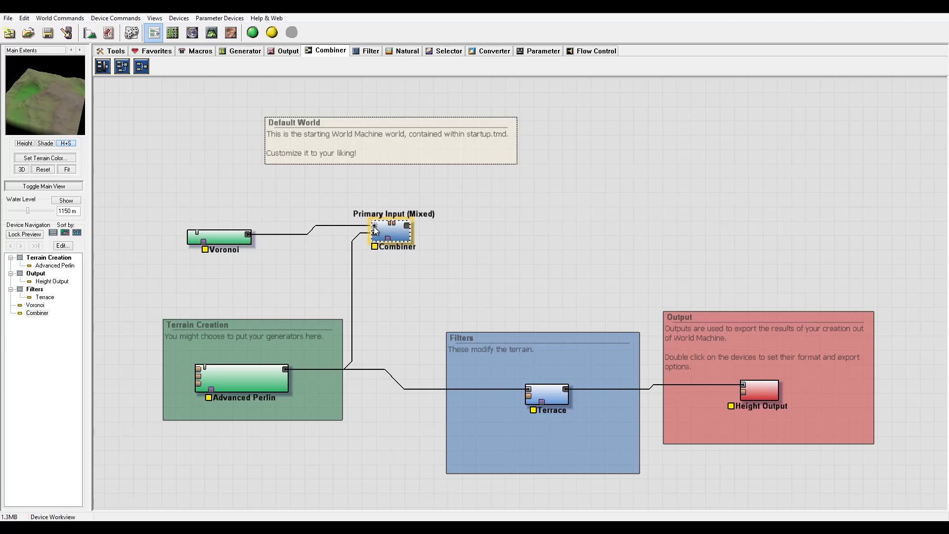
{"action": "left_click_drag", "start_coordinate": [374, 228], "coordinate": [286, 369]}
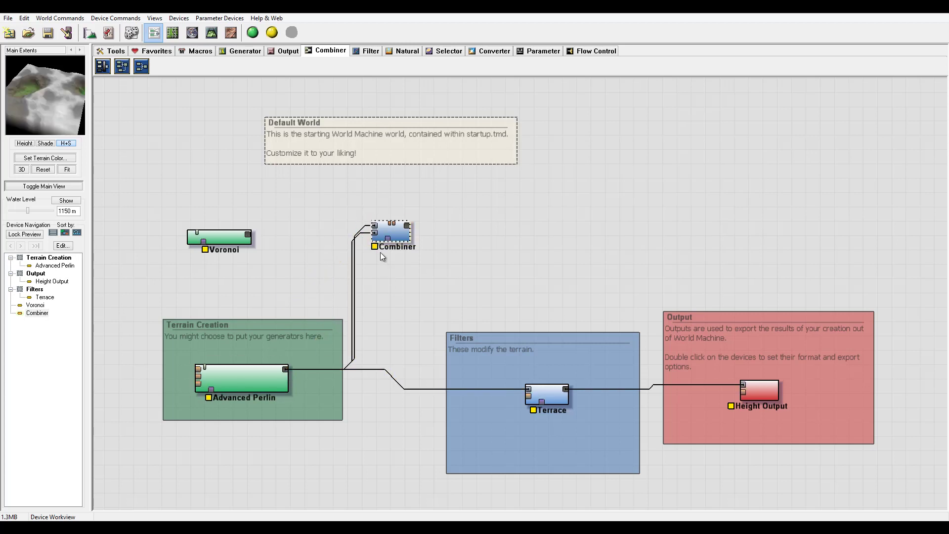
{"action": "left_click_drag", "start_coordinate": [374, 231], "coordinate": [247, 232]}
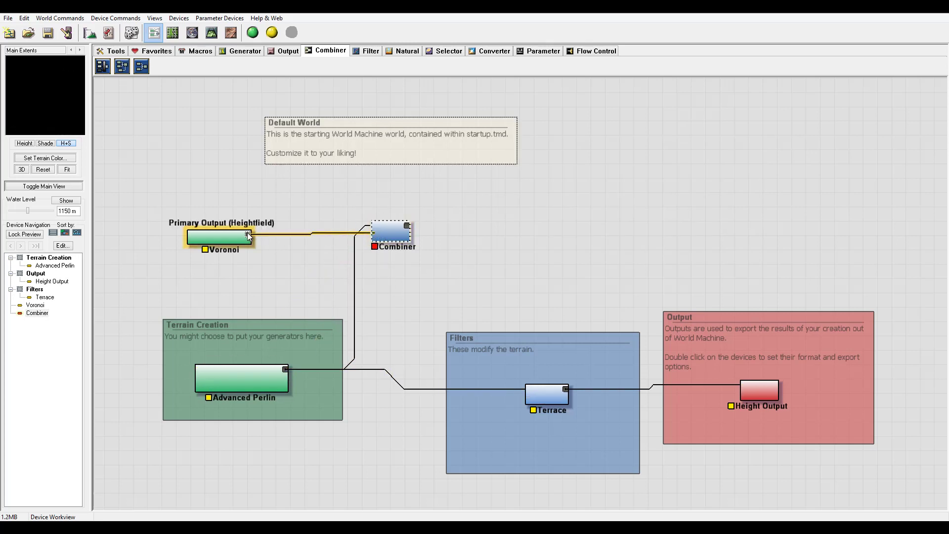
Reopen the Combiner properties, type 1 as the Strength, and expand the Method list.
{"action": "double_click", "coordinate": [399, 228]}
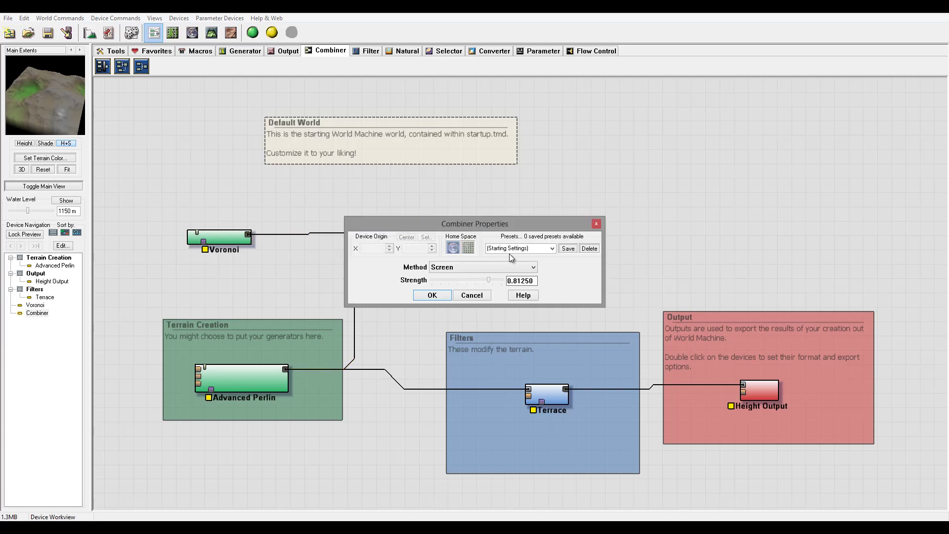
{"action": "left_click_drag", "start_coordinate": [504, 223], "coordinate": [599, 141]}
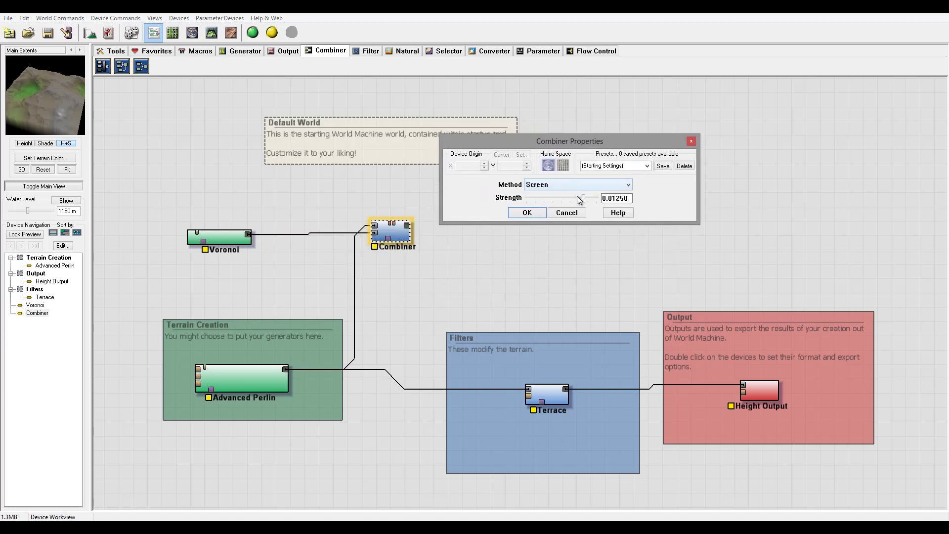
{"action": "mouse_move", "coordinate": [577, 196]}
{"action": "left_mouse_down"}
{"action": "mouse_move", "coordinate": [502, 194]}
{"action": "mouse_move", "coordinate": [586, 196]}
{"action": "left_mouse_up"}
{"action": "left_click", "coordinate": [551, 196]}
{"action": "double_click", "coordinate": [613, 199]}
{"action": "type", "text": "1"}
{"action": "left_click", "coordinate": [556, 184]}
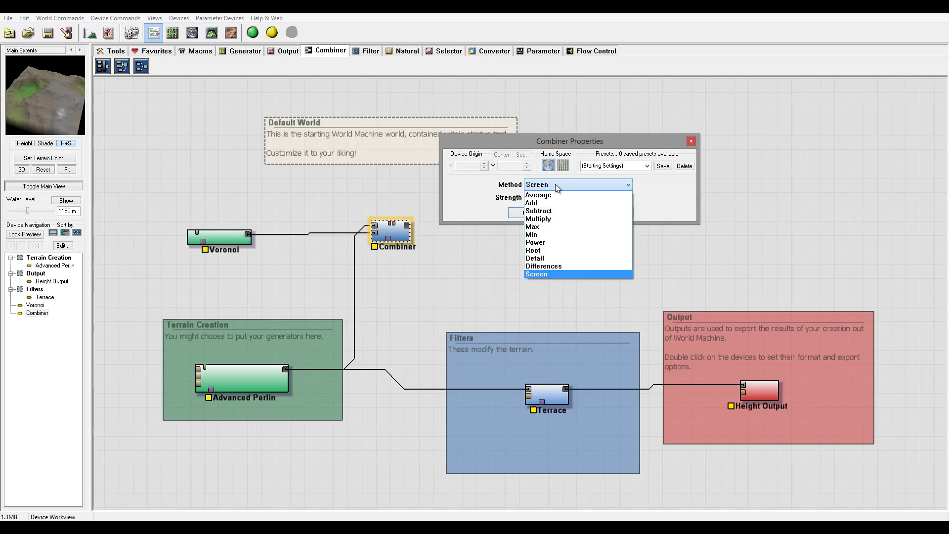
Switch the Combiner's blending method to Detail and confirm with OK.
{"action": "left_click", "coordinate": [565, 258]}
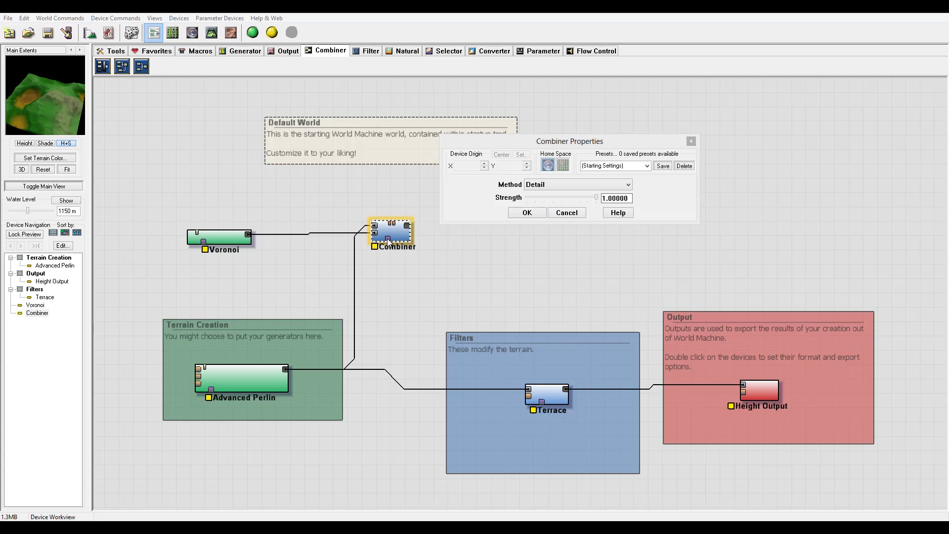
{"action": "left_click", "coordinate": [515, 214]}
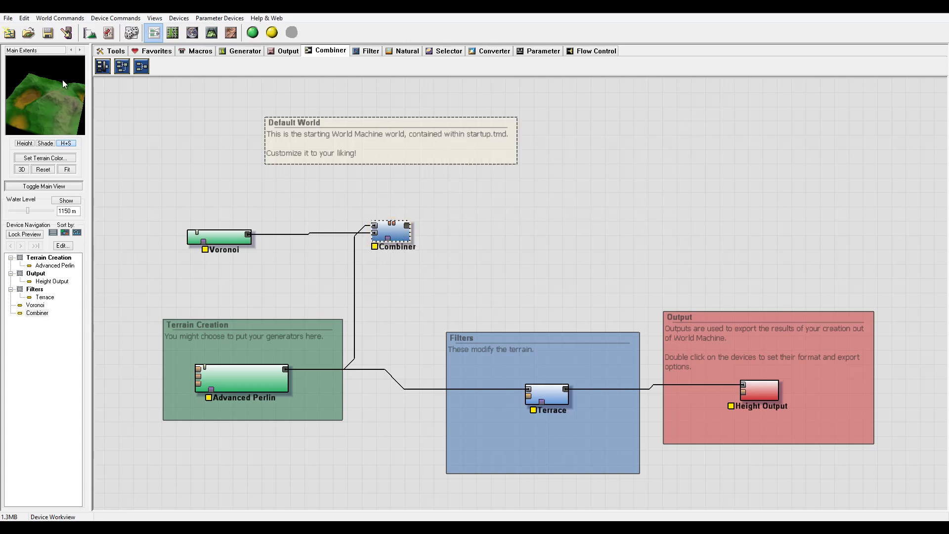
Place a Radial Grad generator and connect its output to the Combiner's input.
{"action": "left_click", "coordinate": [232, 51]}
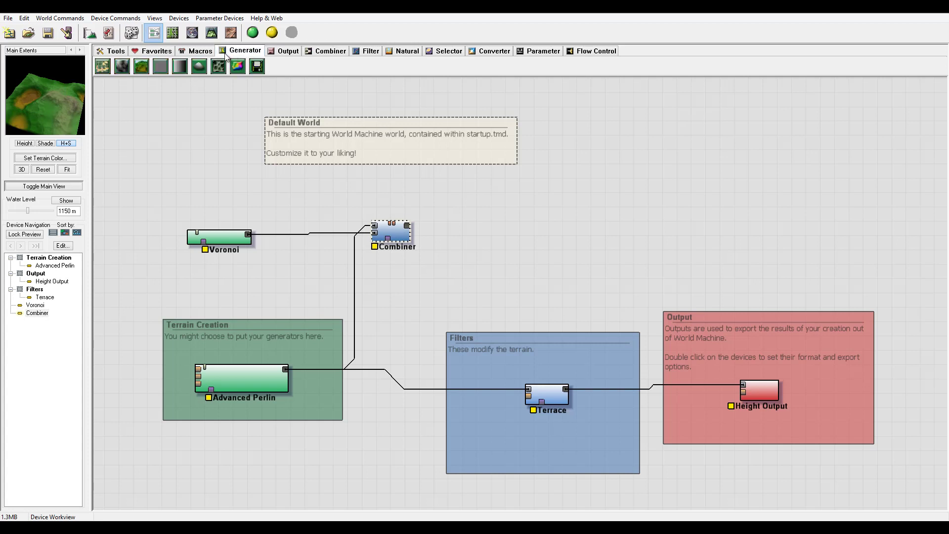
{"action": "left_click", "coordinate": [207, 176]}
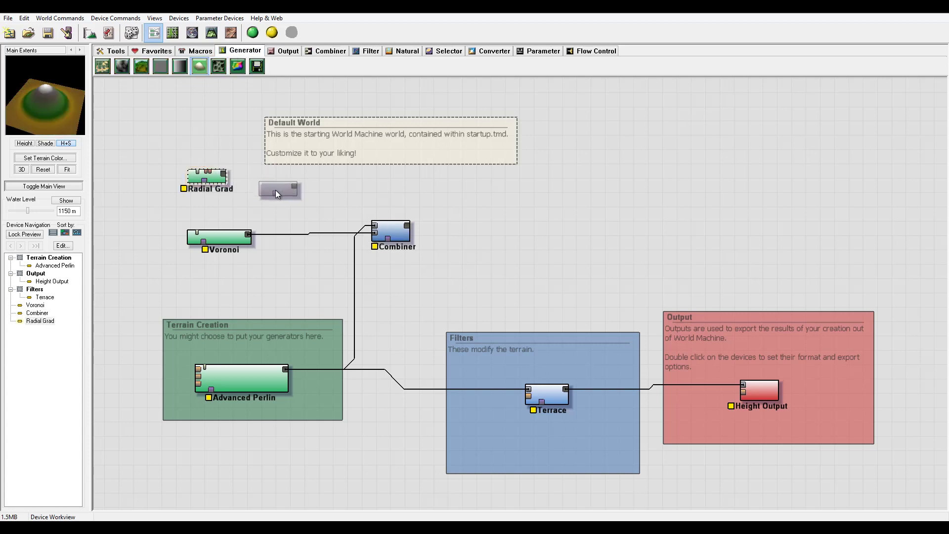
{"action": "left_click_drag", "start_coordinate": [224, 174], "coordinate": [421, 218]}
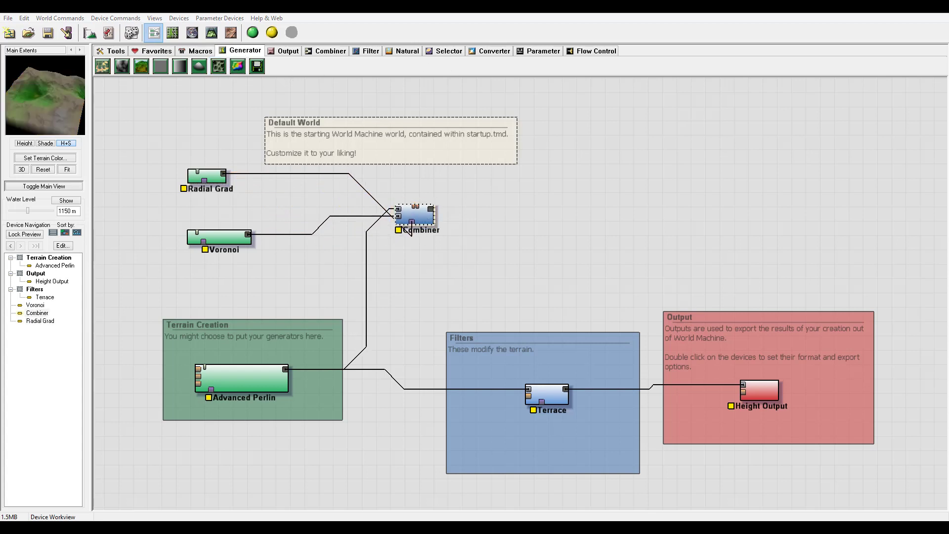
Switch the Combiner's blending method to Add, trying several strength values along the way.
{"action": "double_click", "coordinate": [419, 215]}
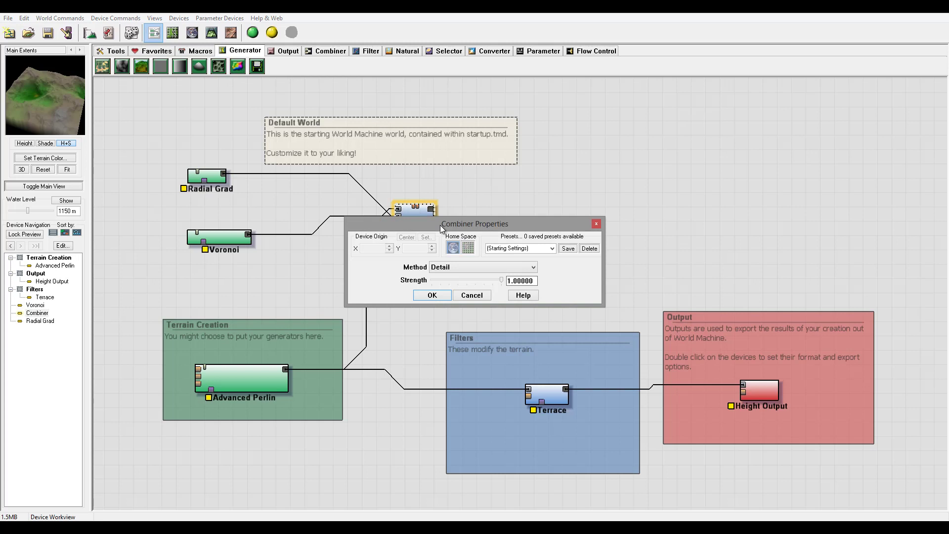
{"action": "left_click_drag", "start_coordinate": [504, 281], "coordinate": [527, 295]}
{"action": "left_click_drag", "start_coordinate": [502, 280], "coordinate": [476, 281]}
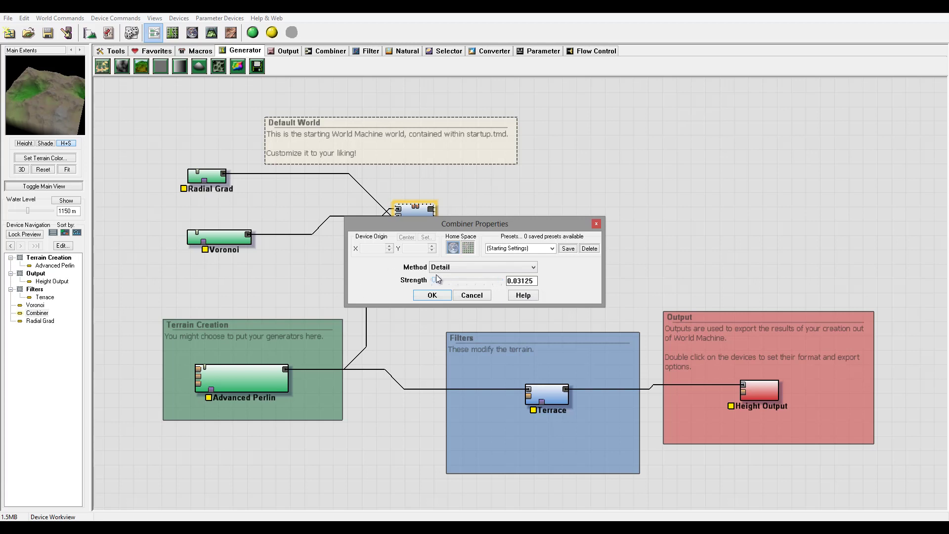
{"action": "left_click", "coordinate": [476, 267]}
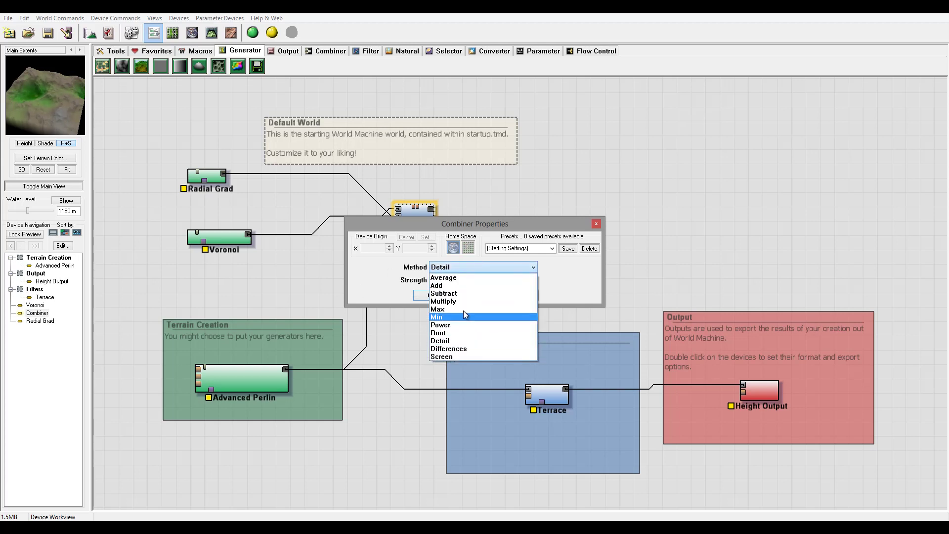
{"action": "left_click", "coordinate": [460, 285]}
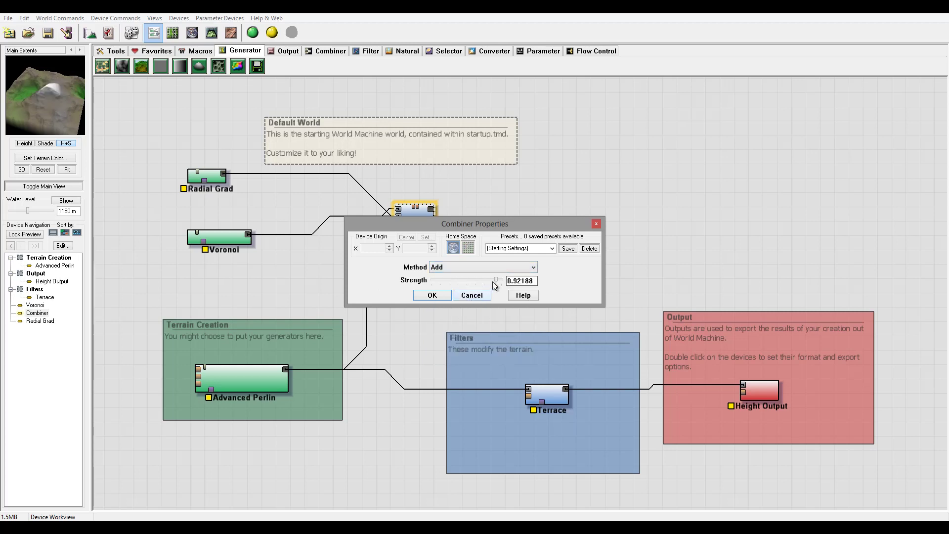
{"action": "left_click_drag", "start_coordinate": [496, 280], "coordinate": [506, 280]}
Lower the Combiner's blend strength to about 0.3 and apply the settings.
{"action": "left_click_drag", "start_coordinate": [435, 224], "coordinate": [563, 178]}
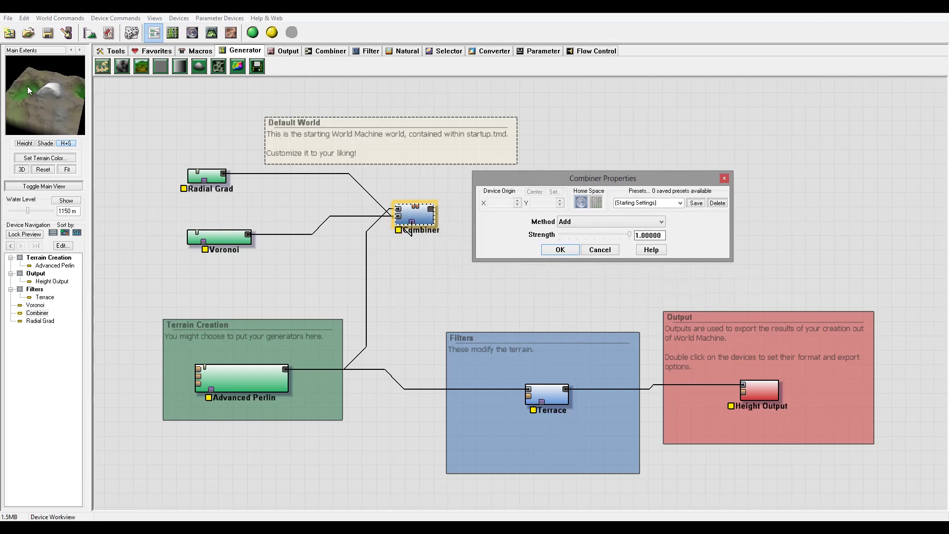
{"action": "left_click_drag", "start_coordinate": [45, 93], "coordinate": [51, 78]}
{"action": "left_click_drag", "start_coordinate": [610, 179], "coordinate": [565, 208]}
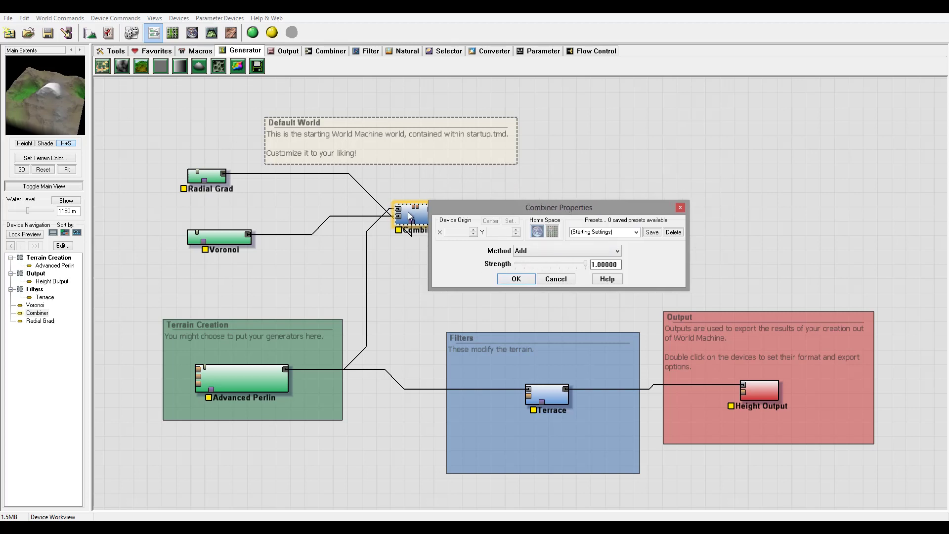
{"action": "left_click_drag", "start_coordinate": [587, 267], "coordinate": [545, 265]}
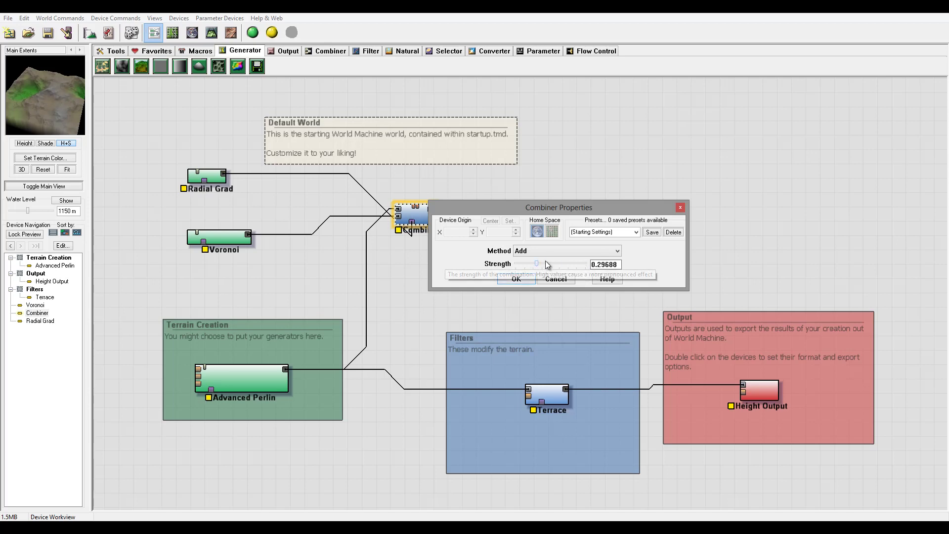
{"action": "left_click", "coordinate": [532, 279]}
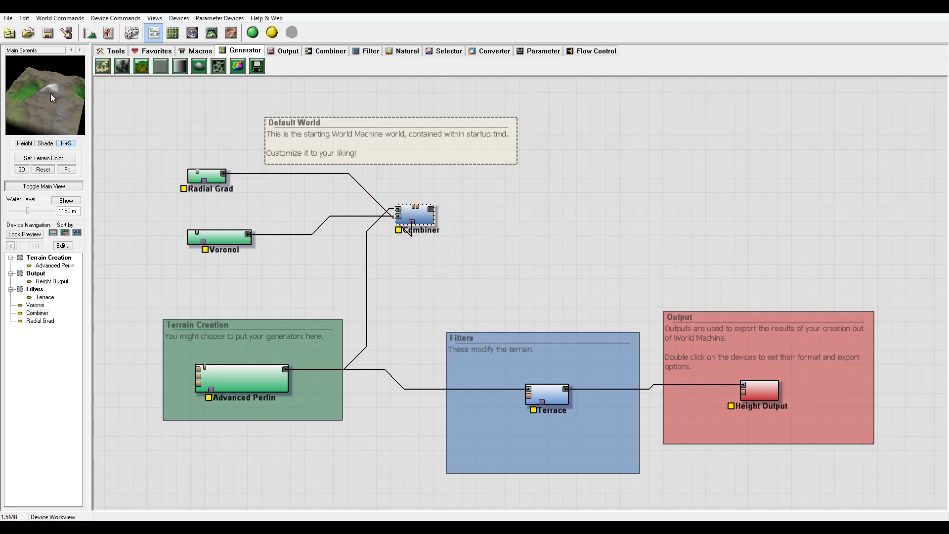